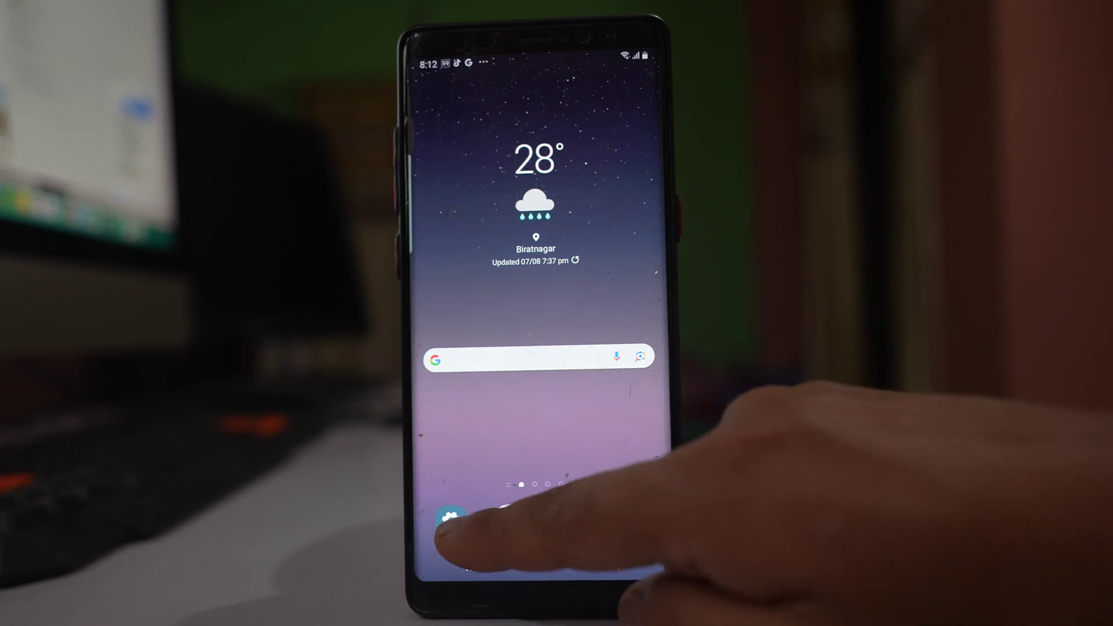
Step: Go to Settings > Display > Font size and style
left_click(451, 521)
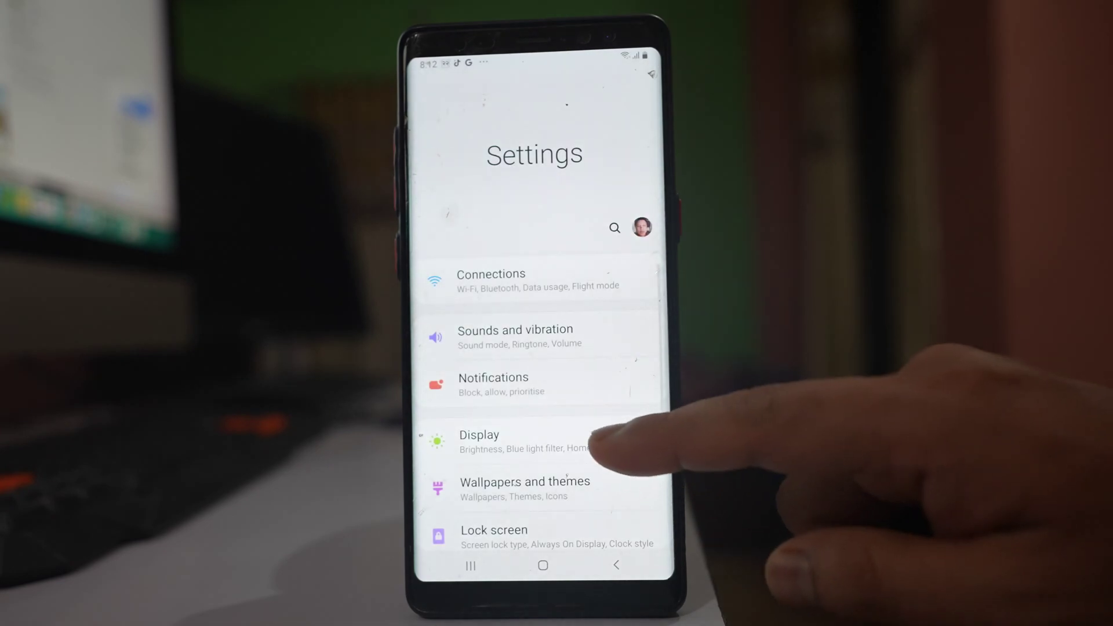
left_click(600, 442)
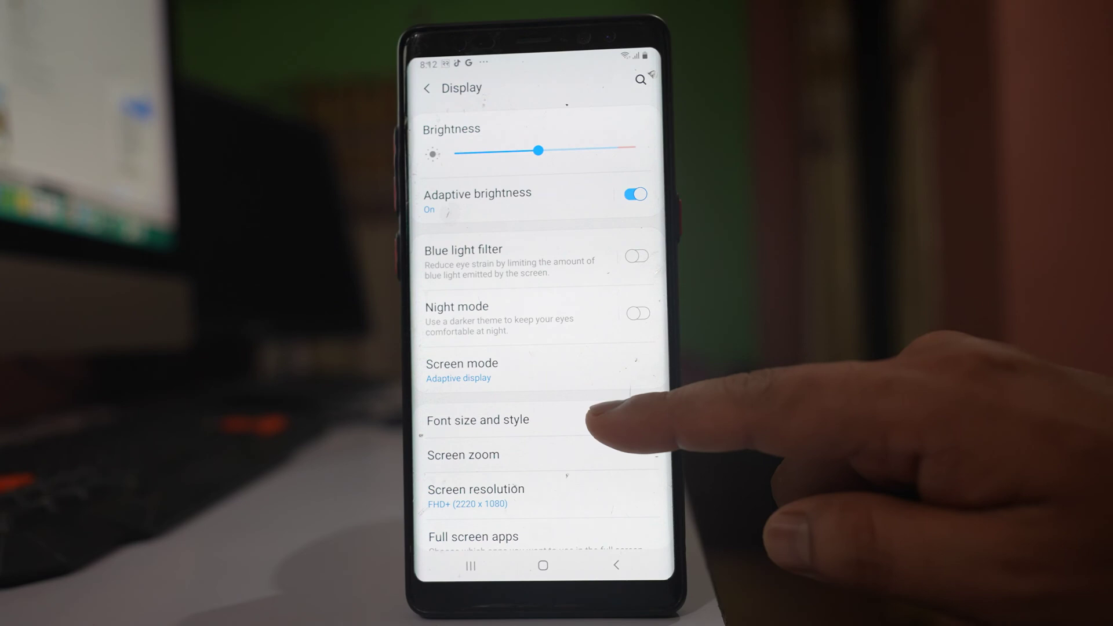
left_click(609, 418)
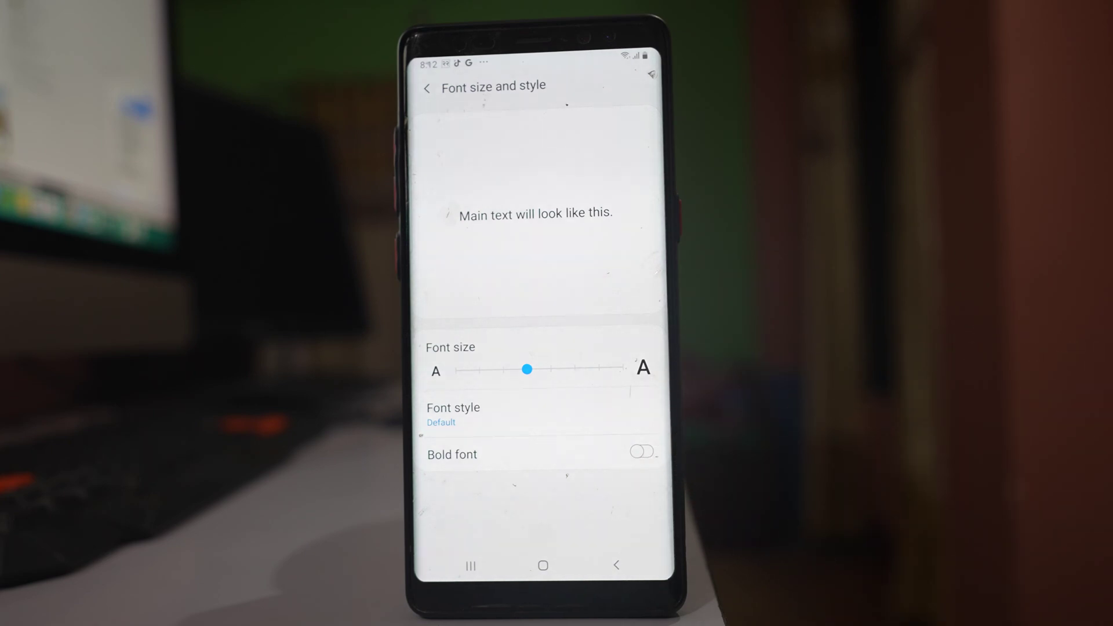
Step: Raise the font size two steps and select the Choco cooky font style
left_click(532, 369)
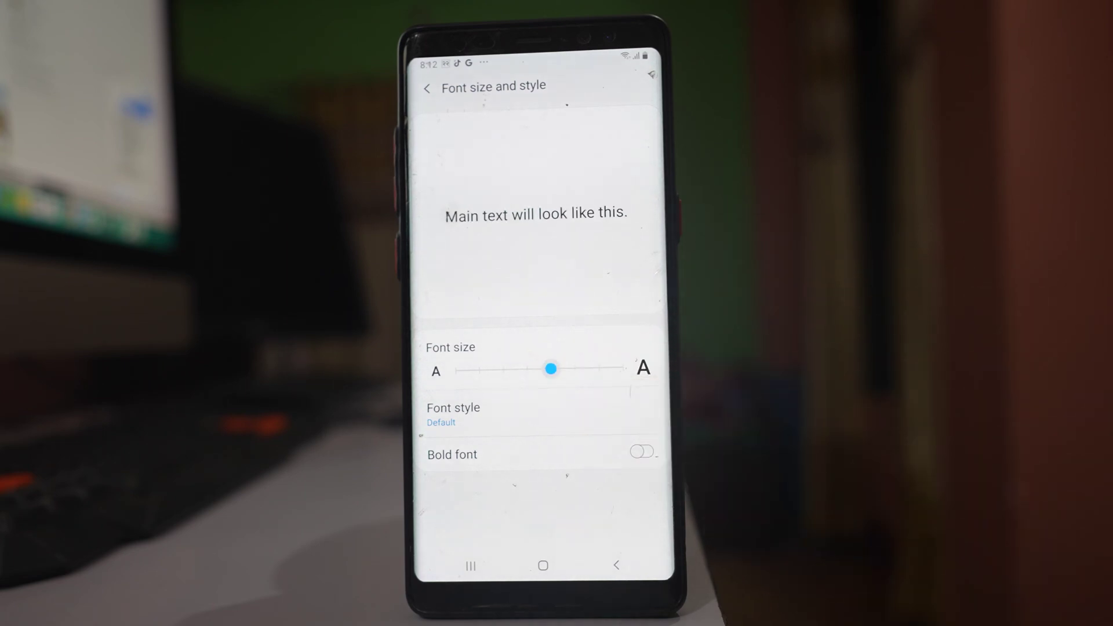
left_click(575, 372)
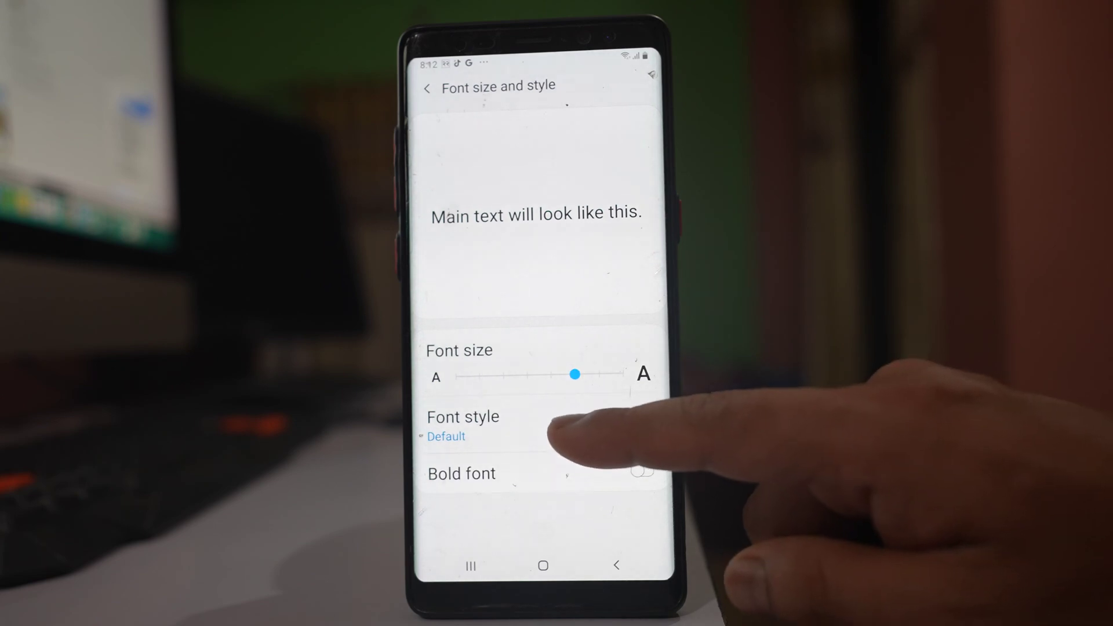
left_click(561, 427)
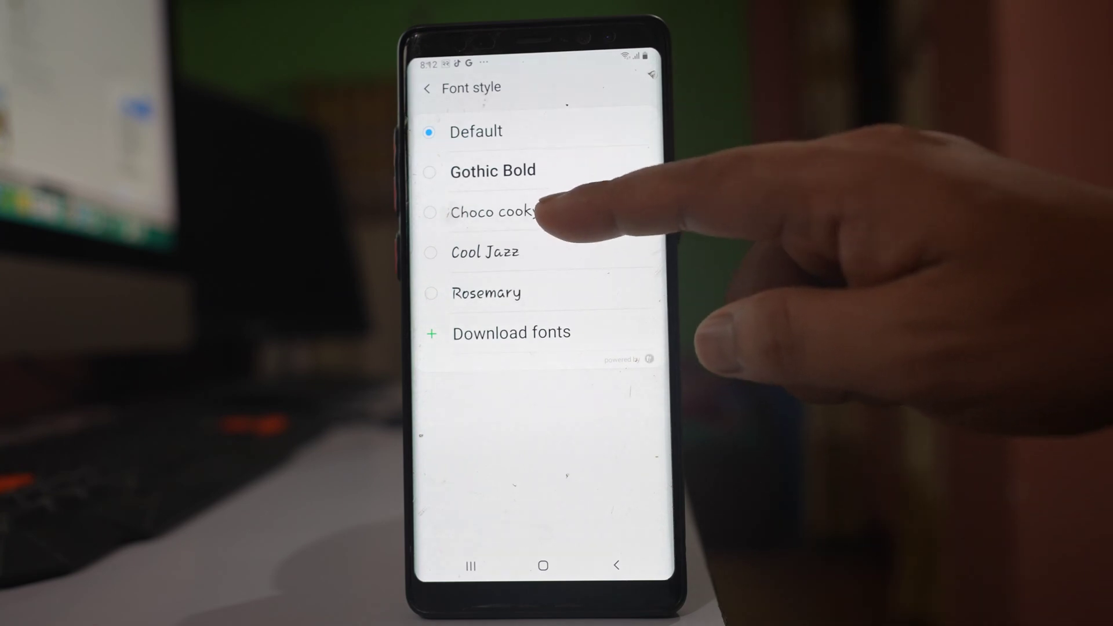
left_click(543, 211)
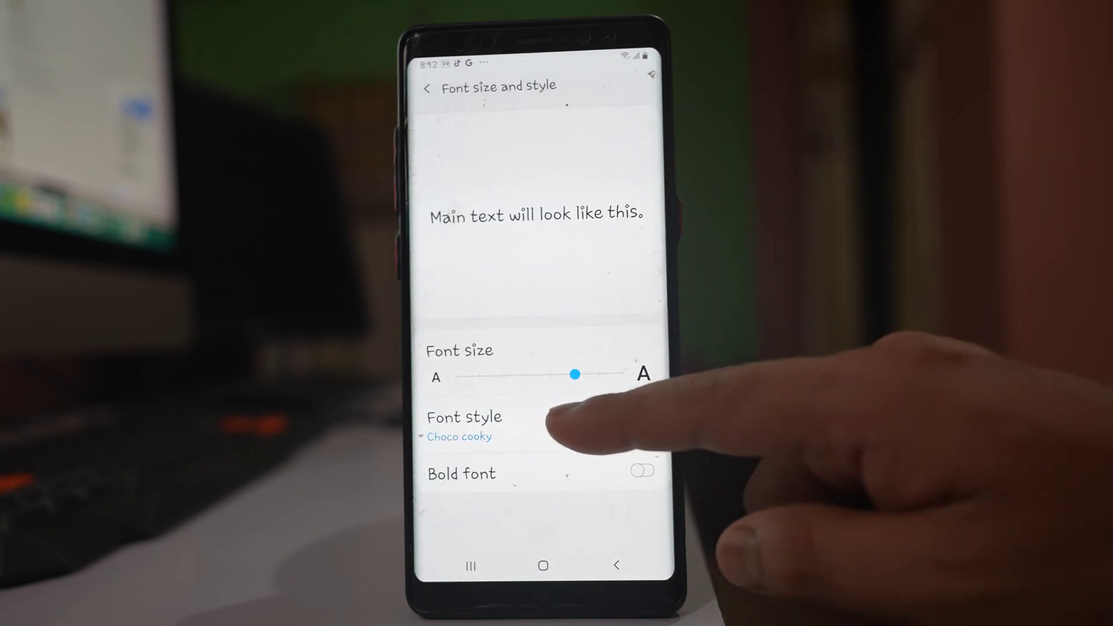
left_click(584, 418)
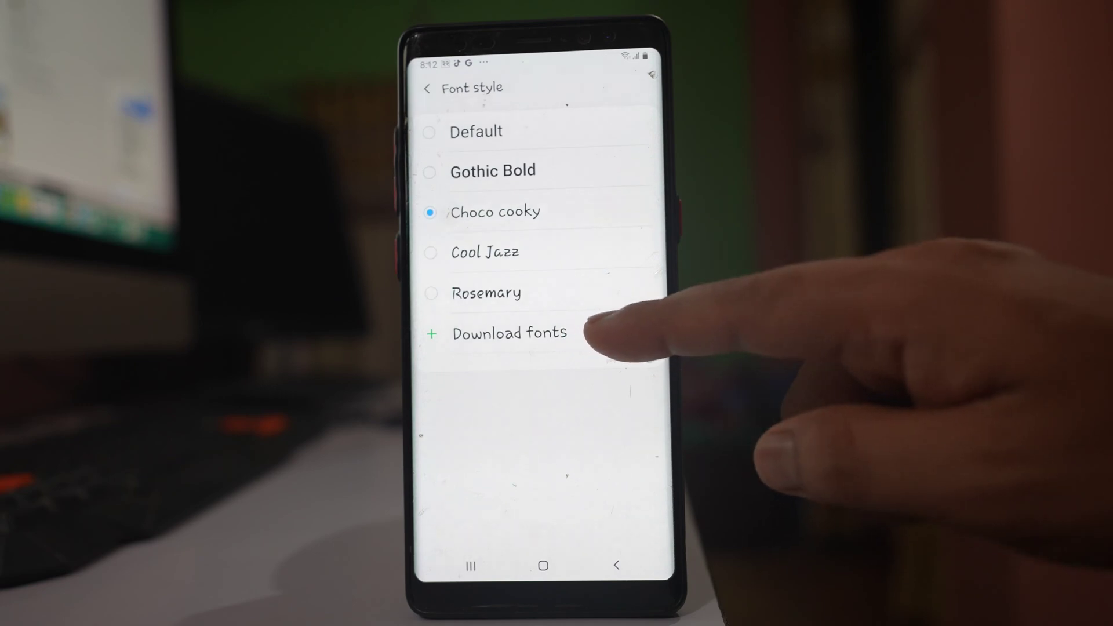
Step: Switch on the Bold font toggle, then go to the home screen
left_click(616, 565)
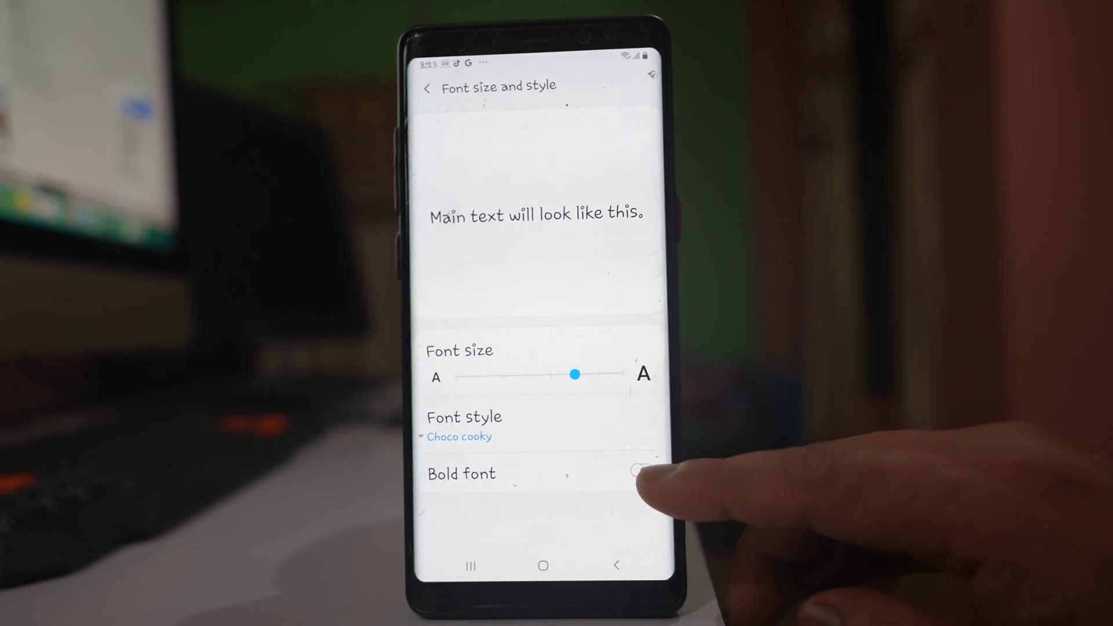
left_click(642, 471)
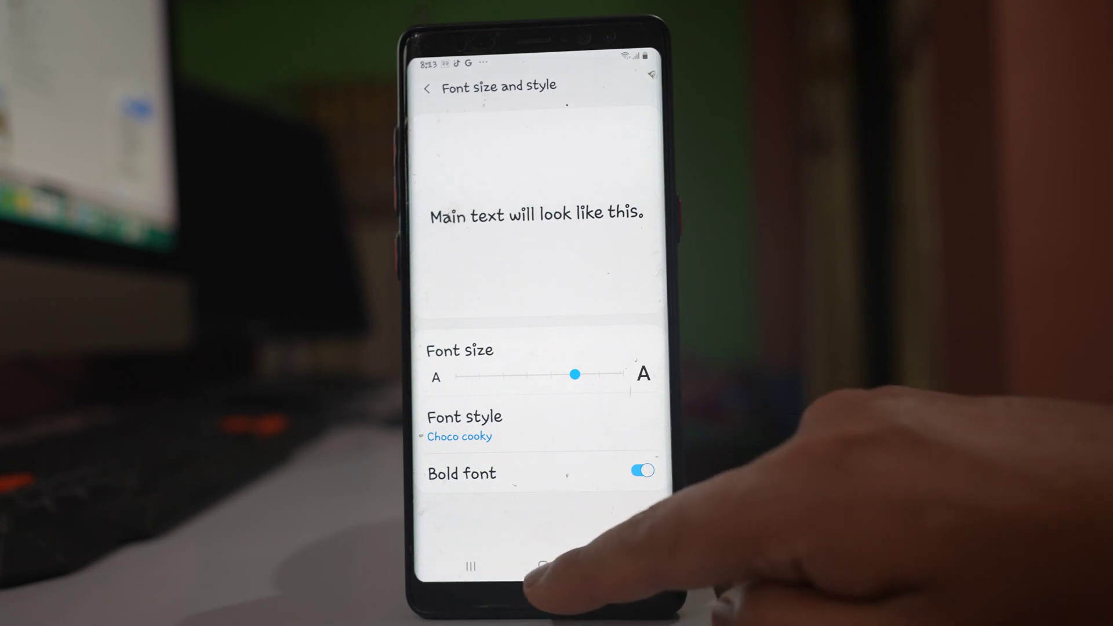
left_click(542, 565)
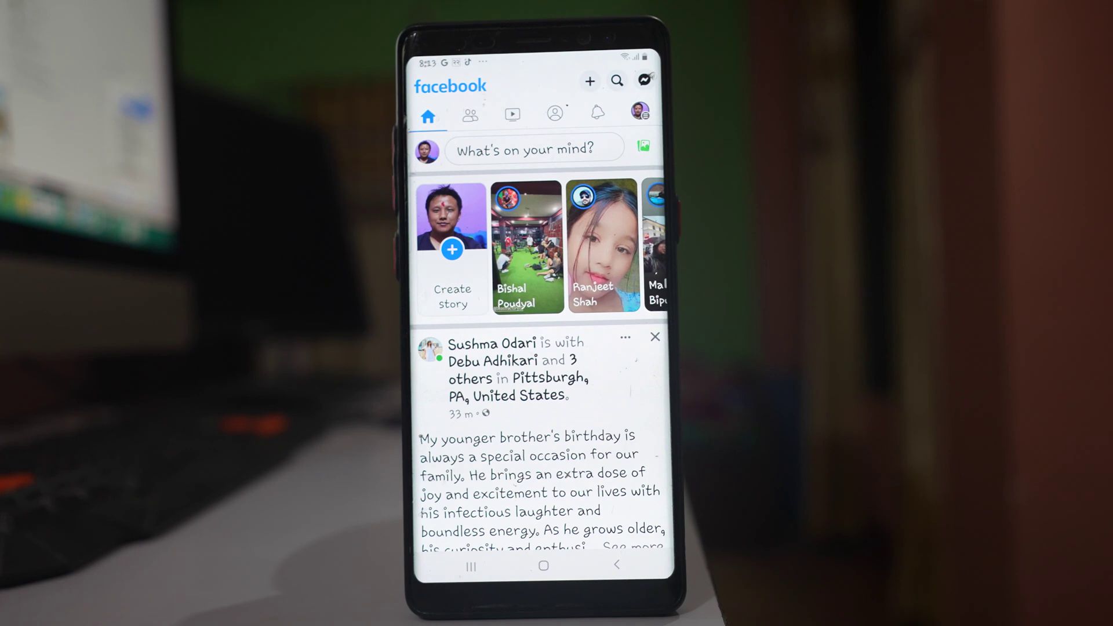
Step: Leave Facebook and reopen Settings from the home screen dock
left_click(544, 565)
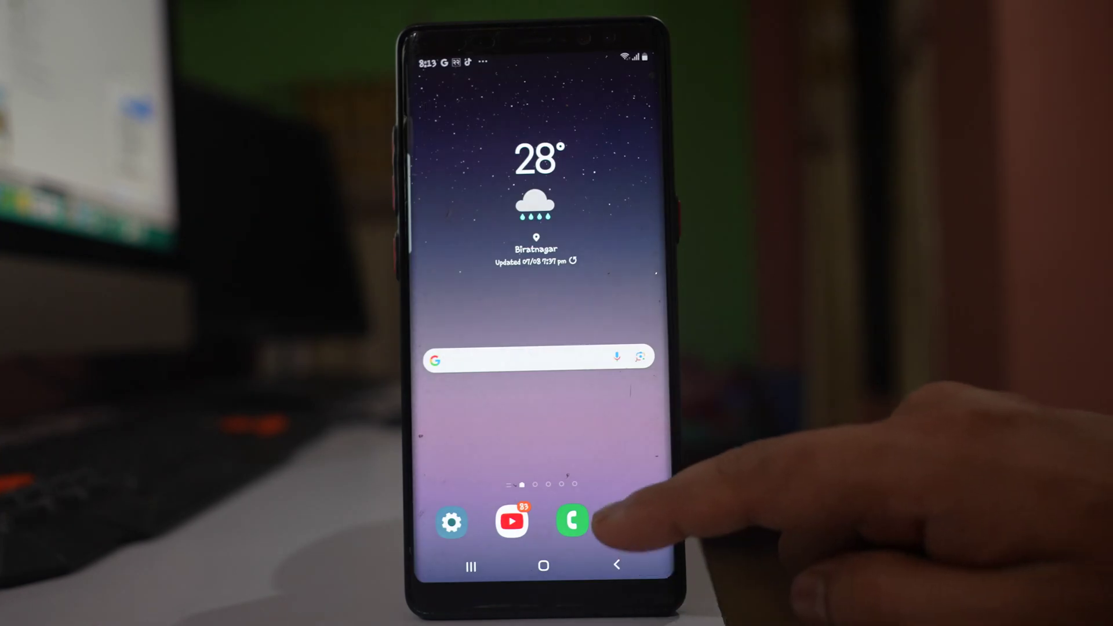
left_click(451, 521)
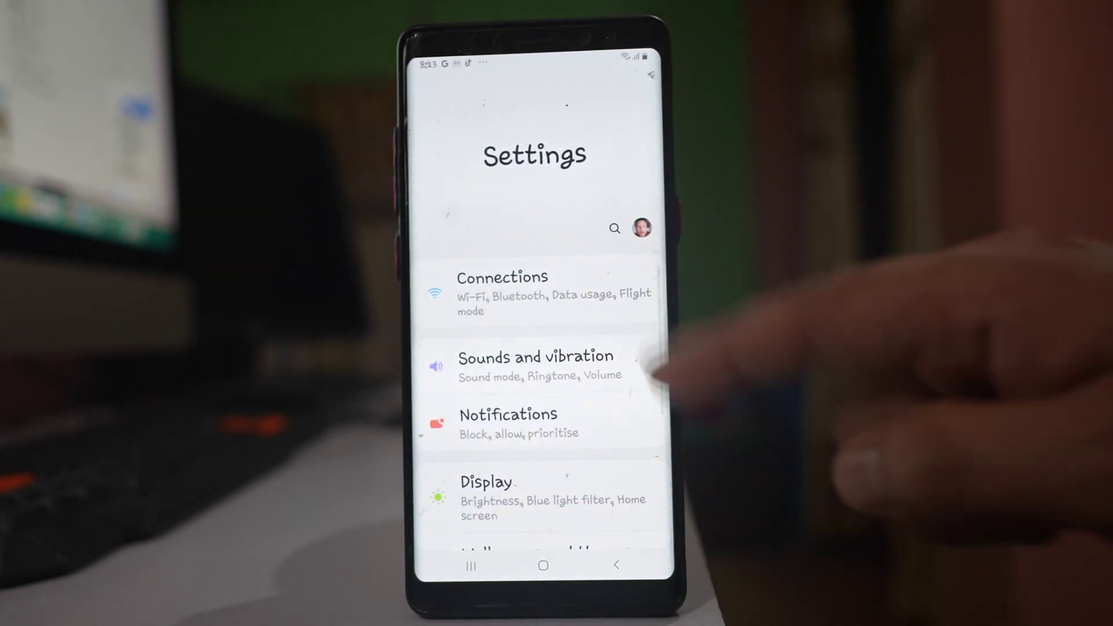